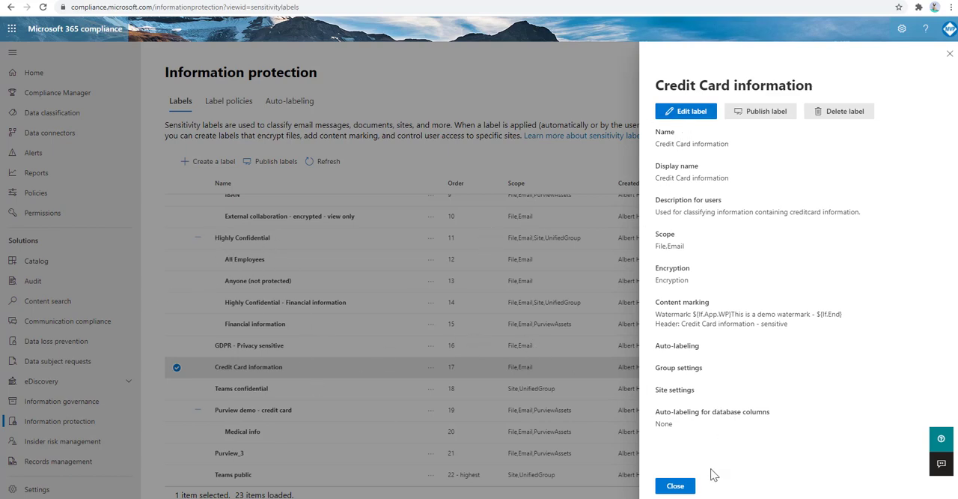
Open the Credit Card information label for editing and advance through name, scope and protection settings to its encryption settings.
{"action": "left_click", "coordinate": [676, 485]}
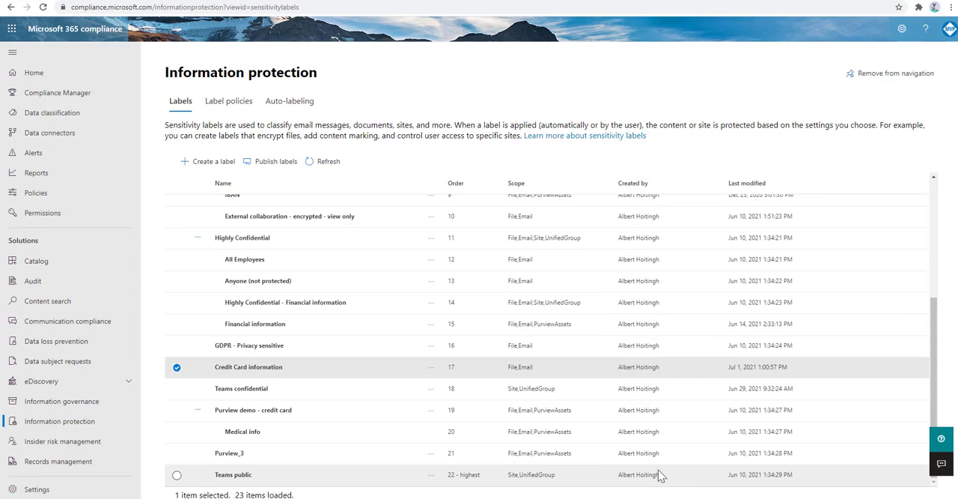
{"action": "left_click", "coordinate": [265, 367]}
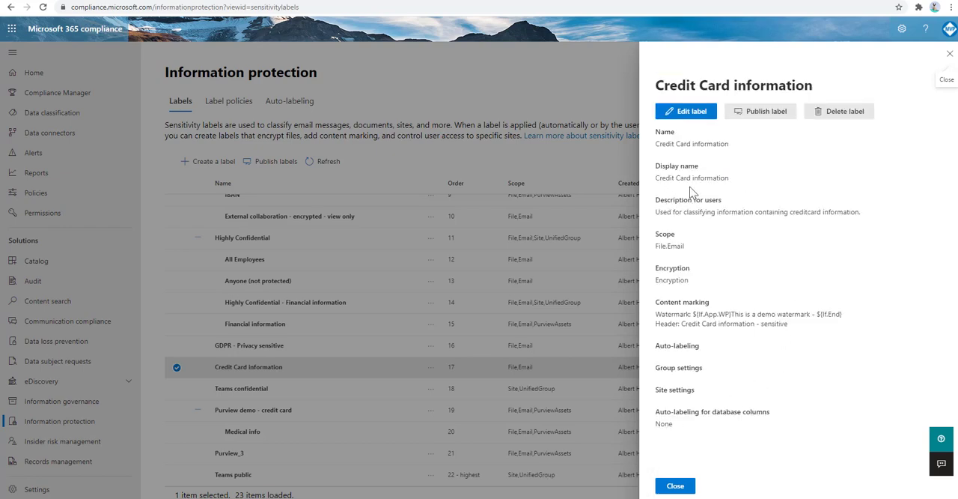
{"action": "left_click", "coordinate": [694, 113]}
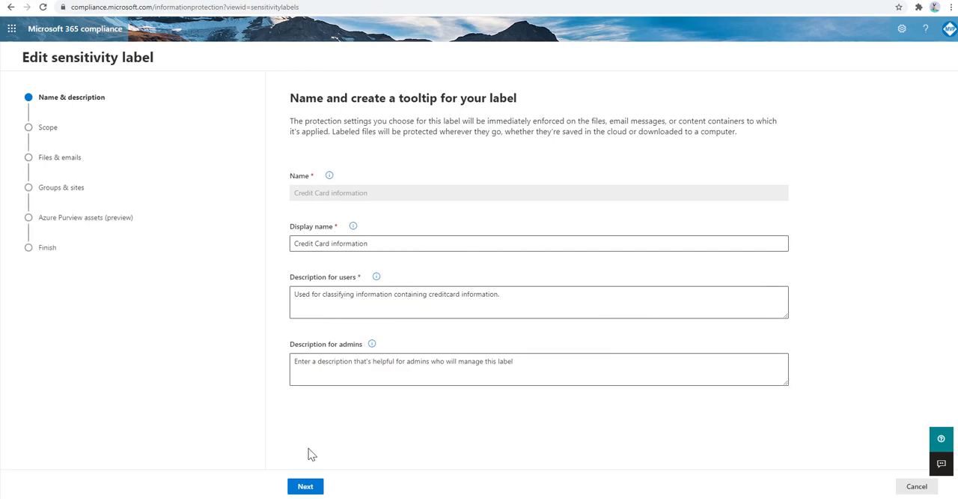
{"action": "left_click", "coordinate": [306, 487]}
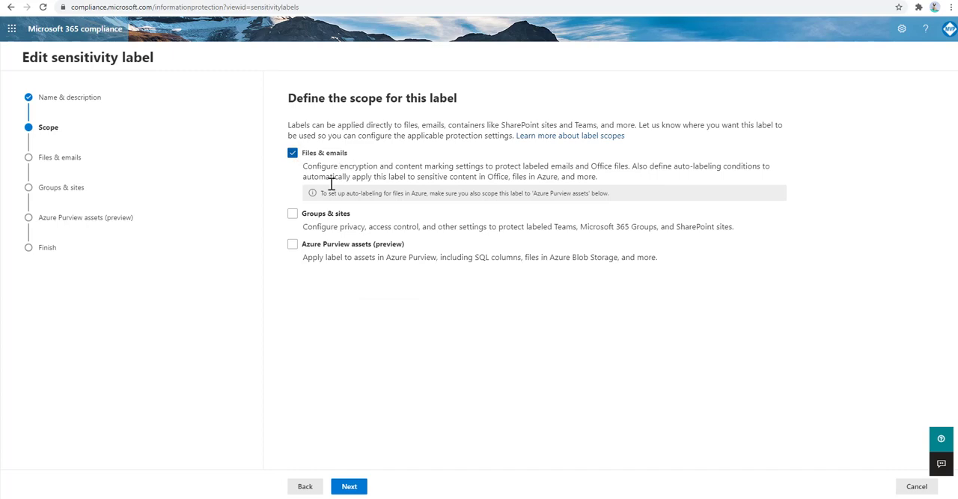
{"action": "left_click", "coordinate": [359, 488]}
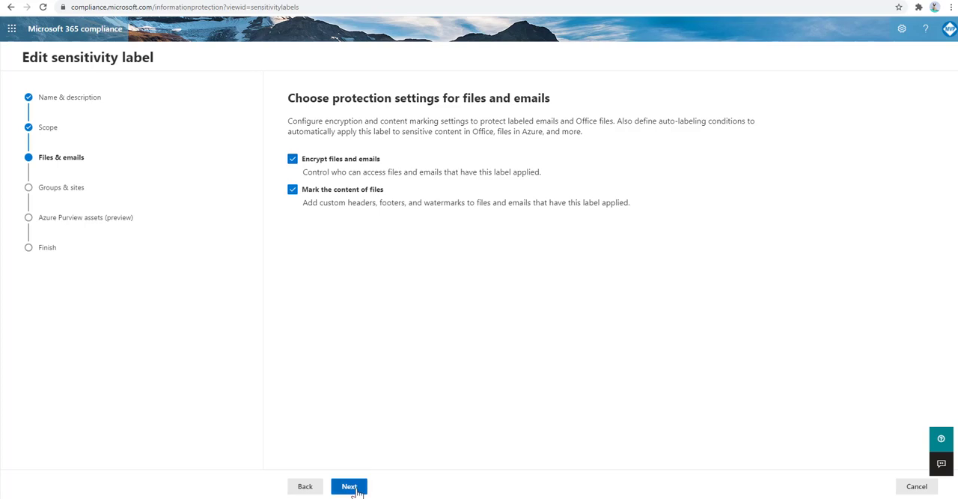
{"action": "left_click", "coordinate": [357, 488]}
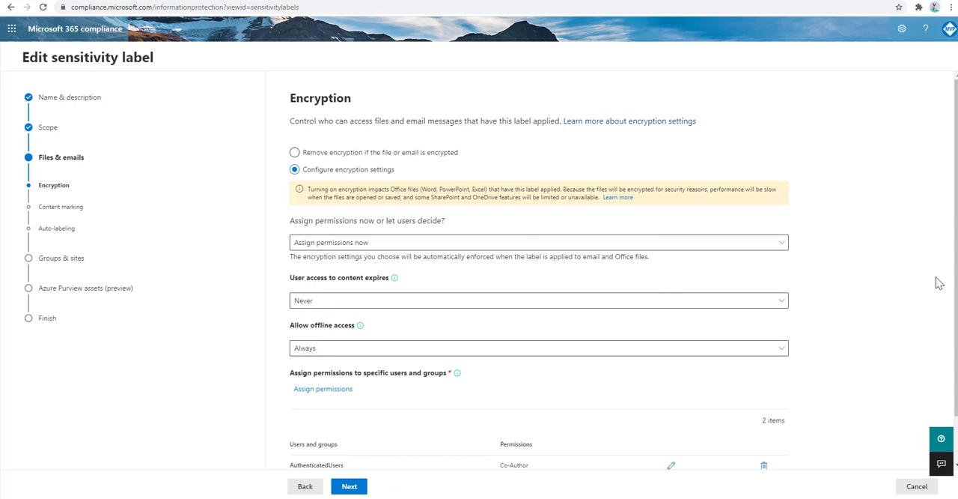
Choose Assign permissions now as the way permissions are given in the label's encryption settings.
{"action": "left_click_drag", "start_coordinate": [956, 310], "coordinate": [955, 349]}
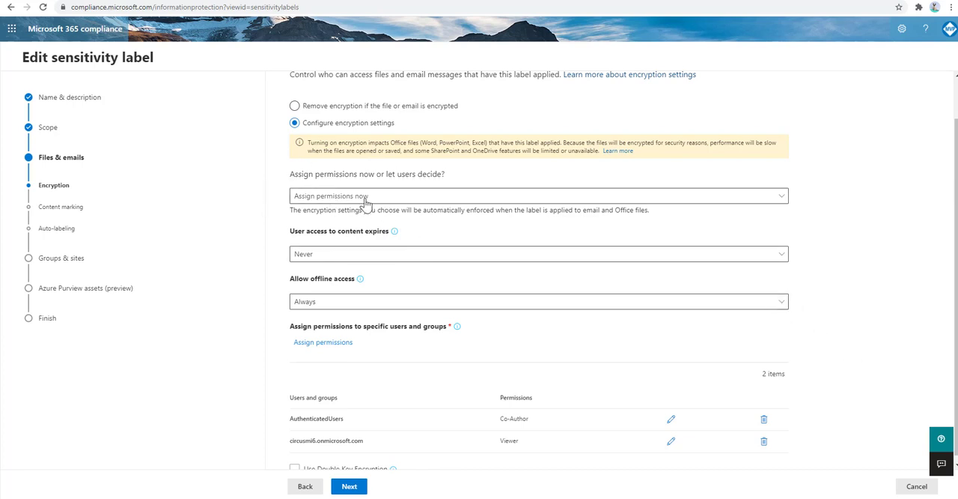
{"action": "left_click", "coordinate": [389, 202]}
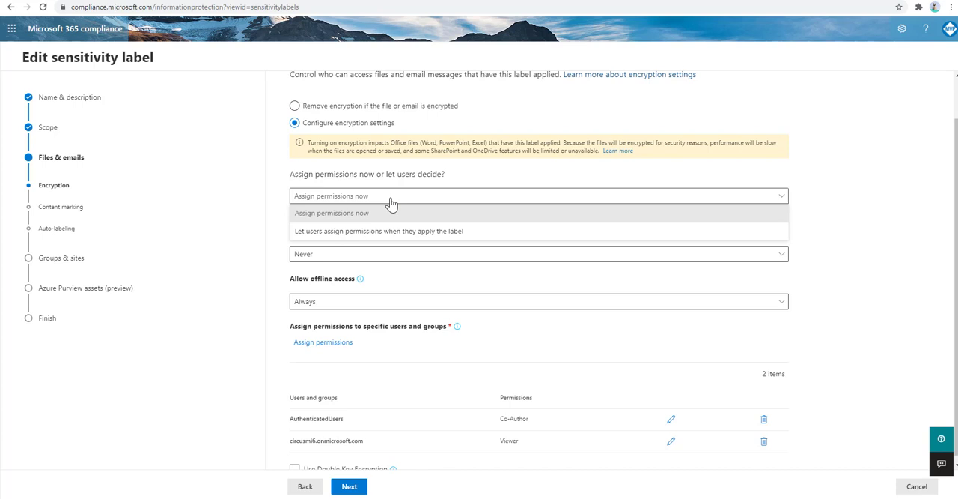
{"action": "left_click", "coordinate": [362, 220]}
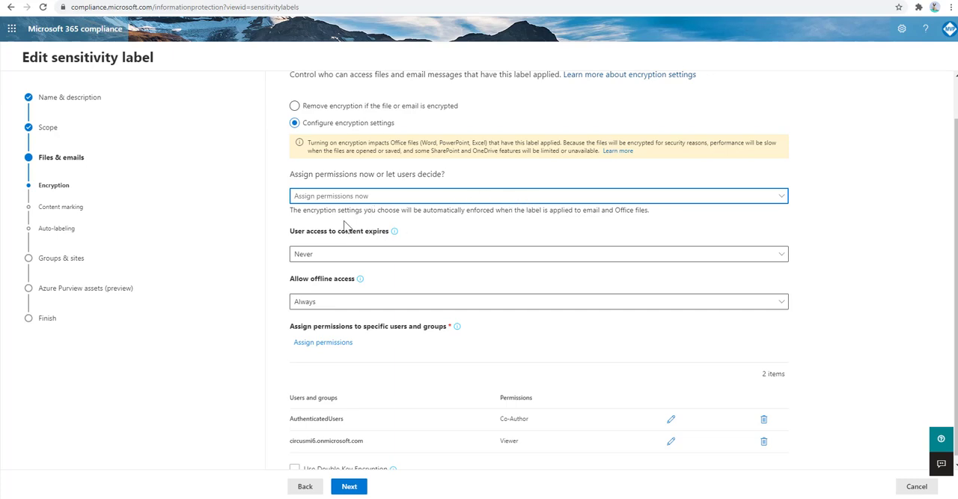
Set user access to content to expire 15 days after the label is applied.
{"action": "scroll", "coordinate": [292, 298], "scroll_direction": "down", "scroll_amount": 1}
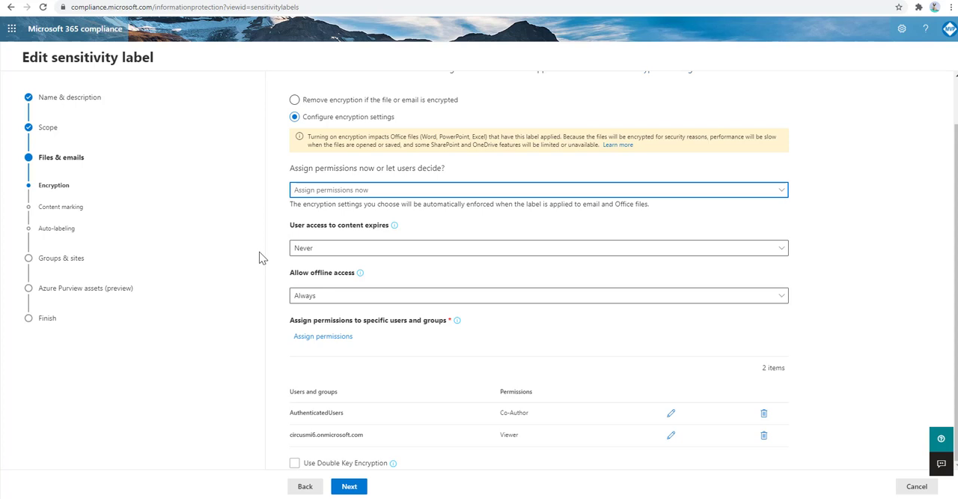
{"action": "left_click", "coordinate": [296, 252]}
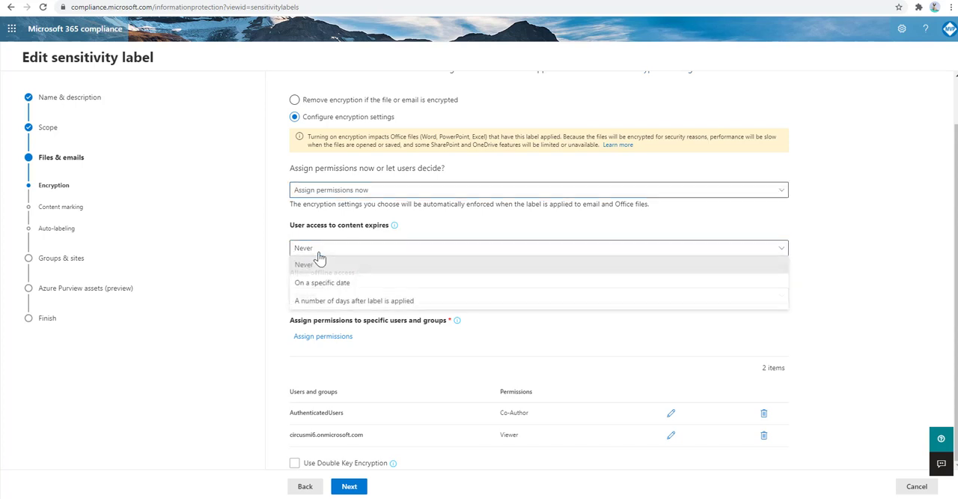
{"action": "left_click", "coordinate": [314, 303]}
{"action": "left_click", "coordinate": [360, 282]}
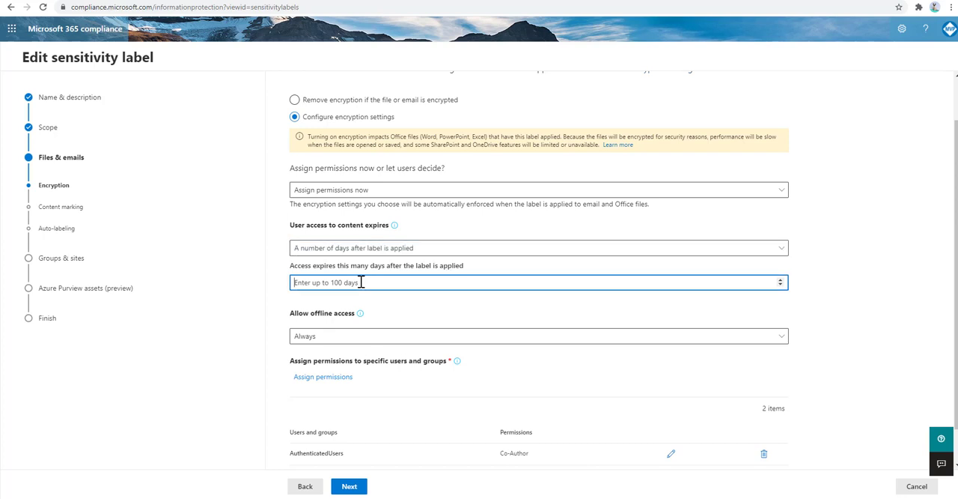
{"action": "type", "text": "15"}
{"action": "left_click", "coordinate": [840, 284]}
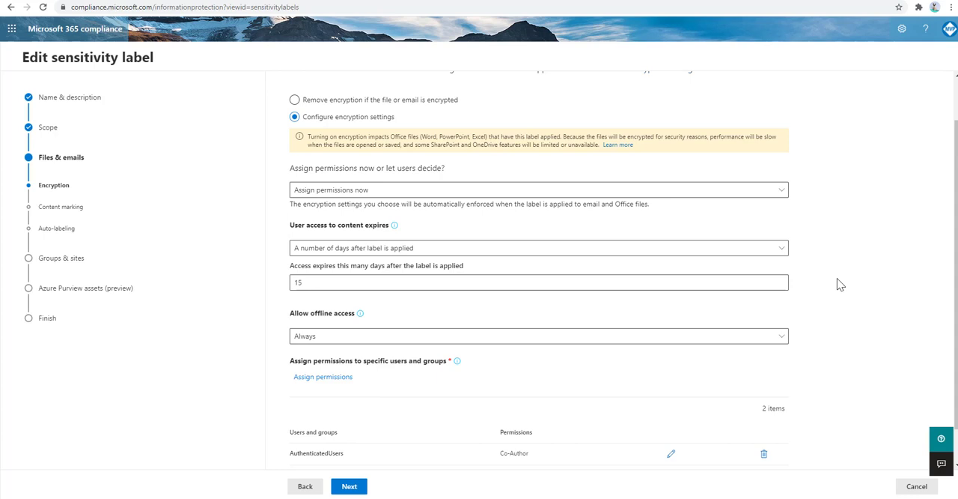
Set user access to content to expire Never and set offline access to Never.
{"action": "left_click", "coordinate": [762, 254]}
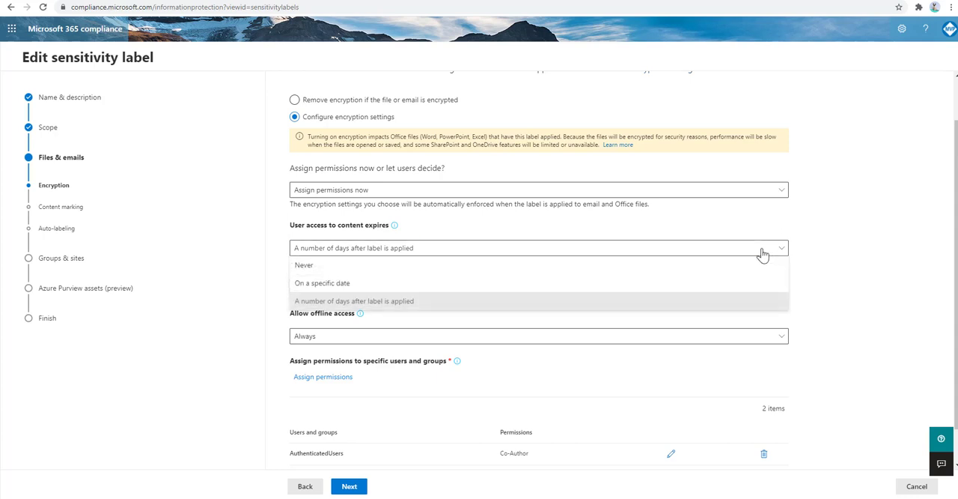
{"action": "left_click", "coordinate": [506, 266]}
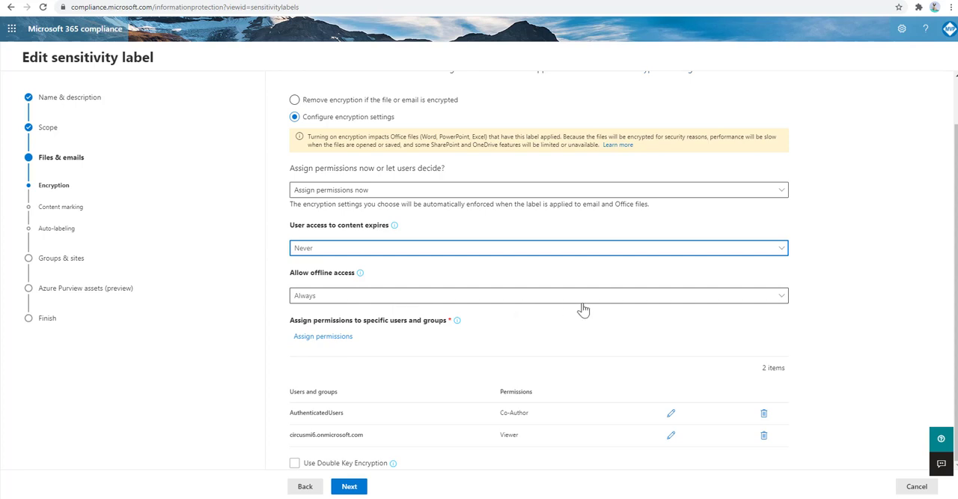
{"action": "left_click", "coordinate": [487, 298]}
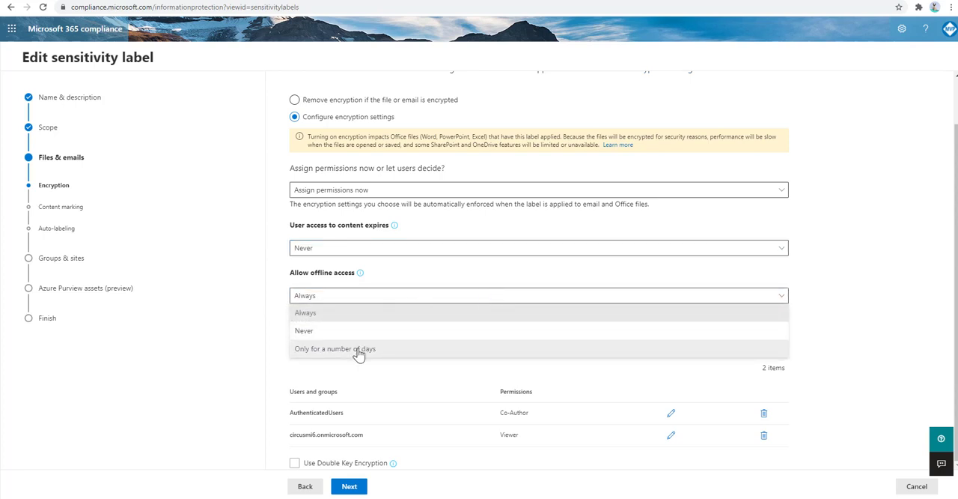
{"action": "left_click", "coordinate": [296, 334]}
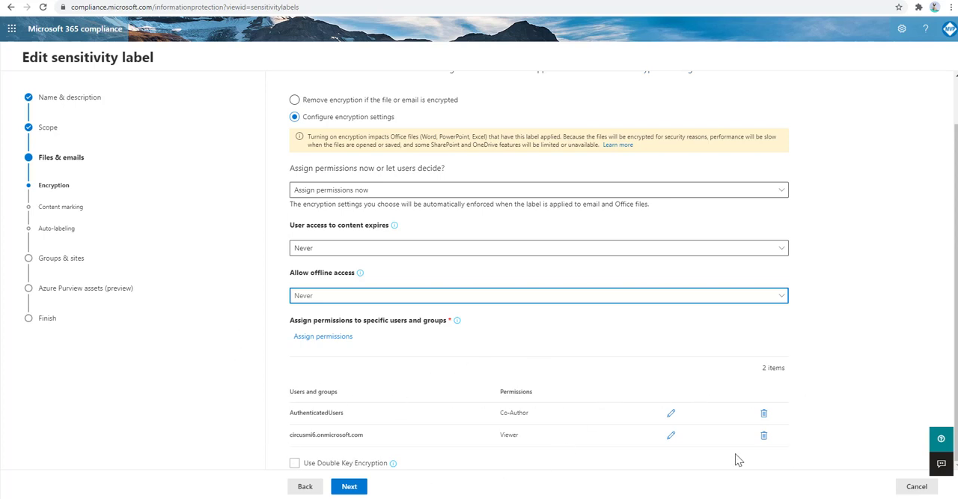
Add all users and groups in the organization to a new permission assignment and give them the Viewer permission level.
{"action": "left_click", "coordinate": [333, 338]}
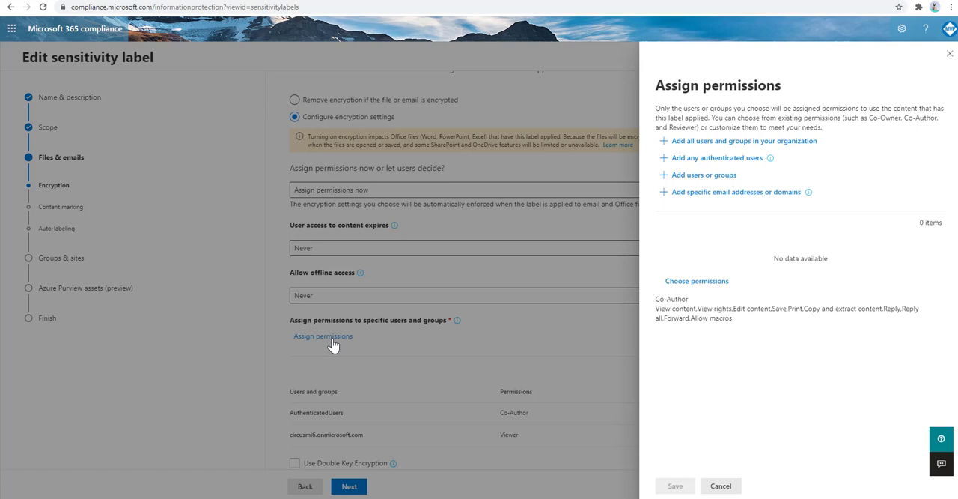
{"action": "left_click", "coordinate": [702, 149]}
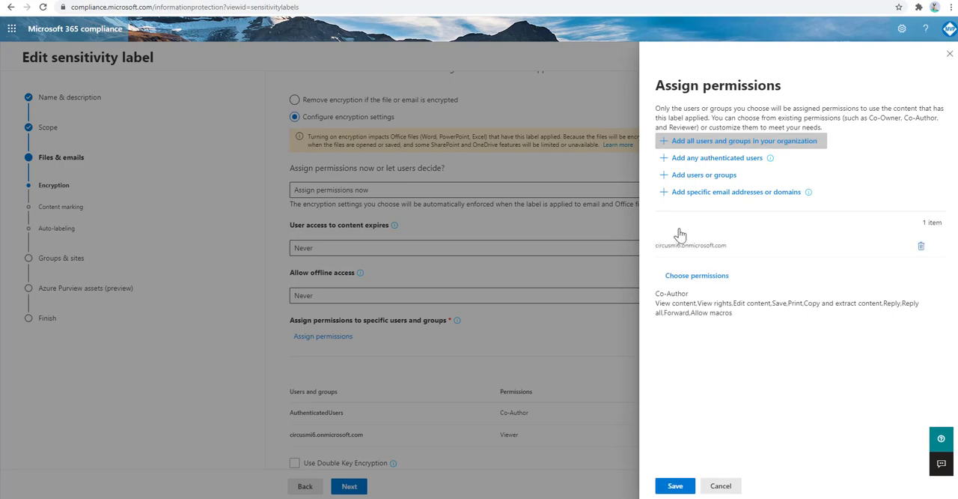
{"action": "left_click", "coordinate": [696, 276]}
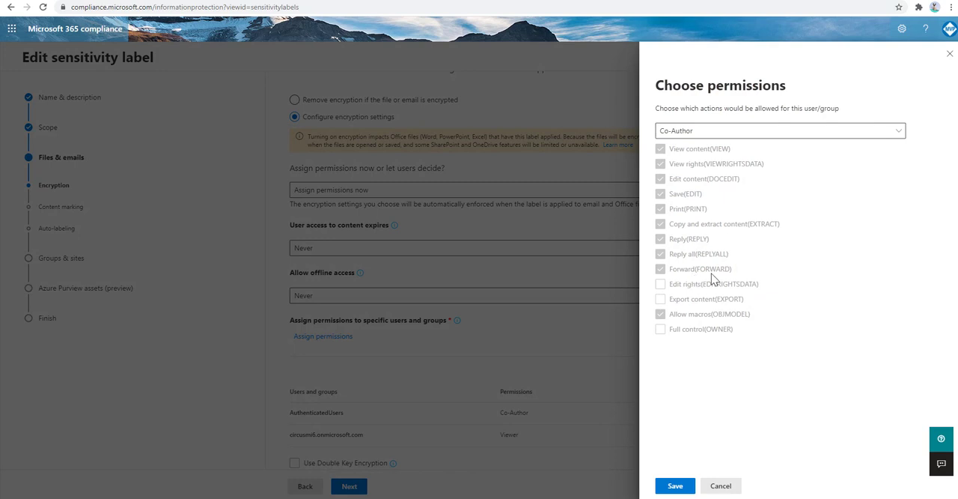
{"action": "left_click", "coordinate": [713, 134]}
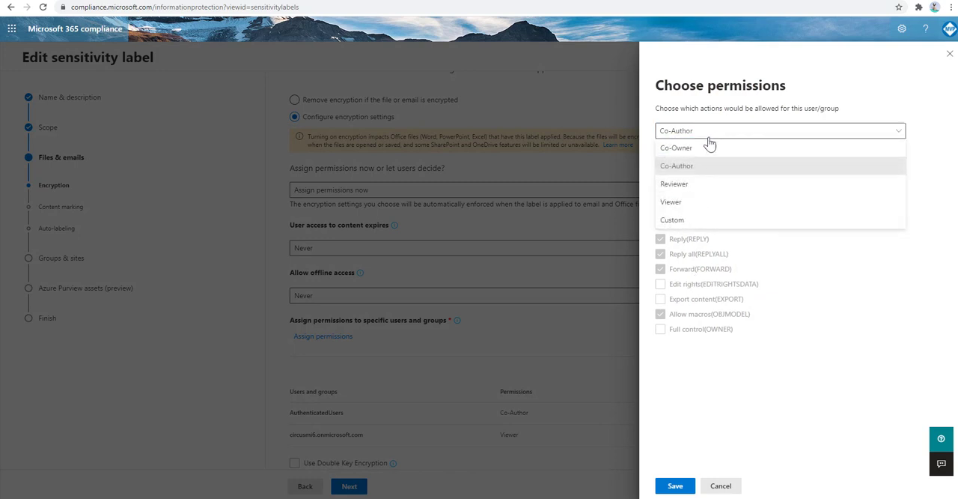
{"action": "left_click", "coordinate": [681, 193]}
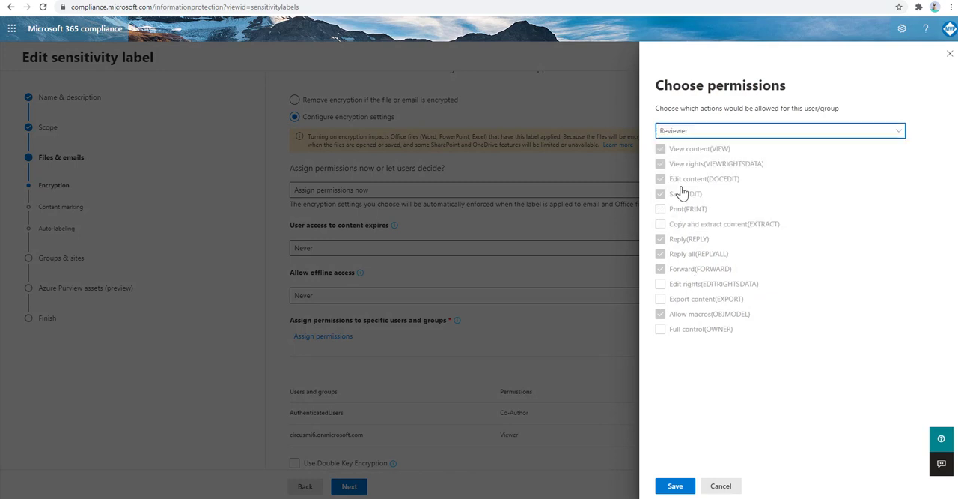
{"action": "left_click", "coordinate": [691, 133]}
{"action": "left_click", "coordinate": [672, 203]}
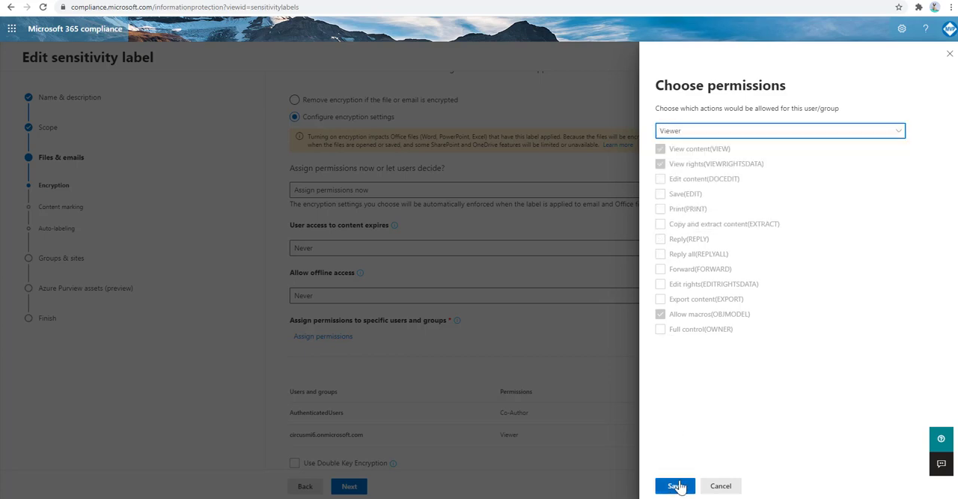
{"action": "left_click", "coordinate": [676, 487]}
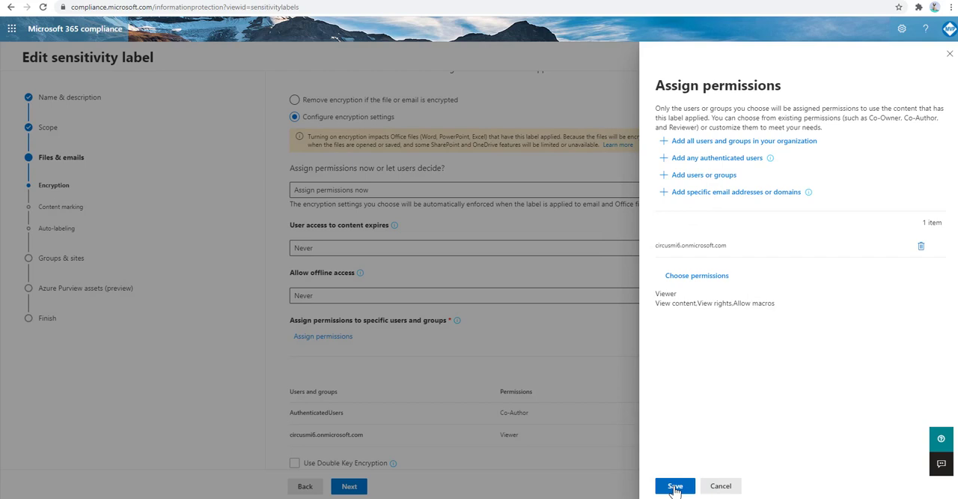
Add the Demo account to the permission assignment and change the permission level to Co-Owner.
{"action": "left_click", "coordinate": [690, 176]}
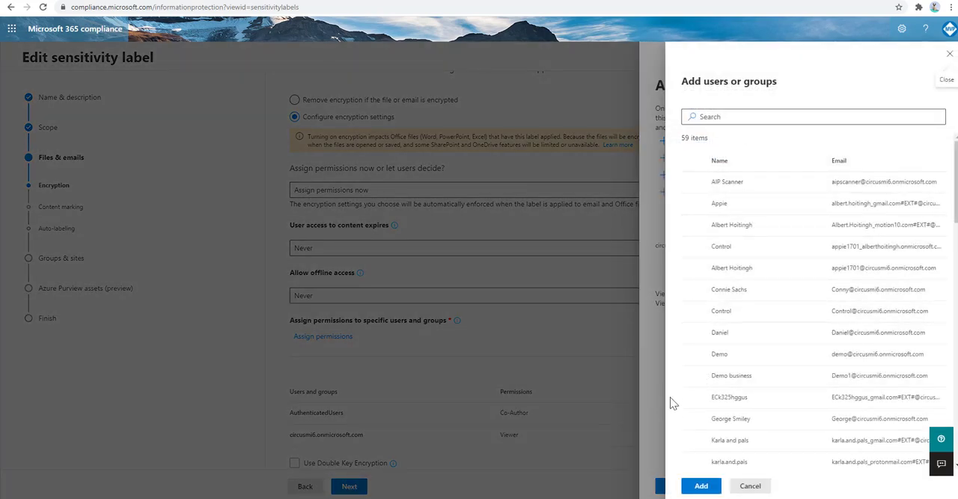
{"action": "left_click", "coordinate": [693, 358]}
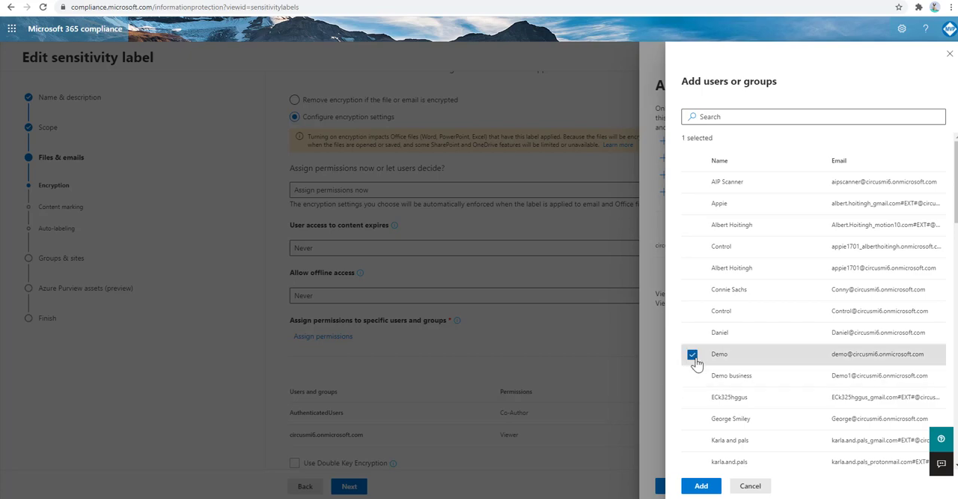
{"action": "left_click", "coordinate": [701, 486]}
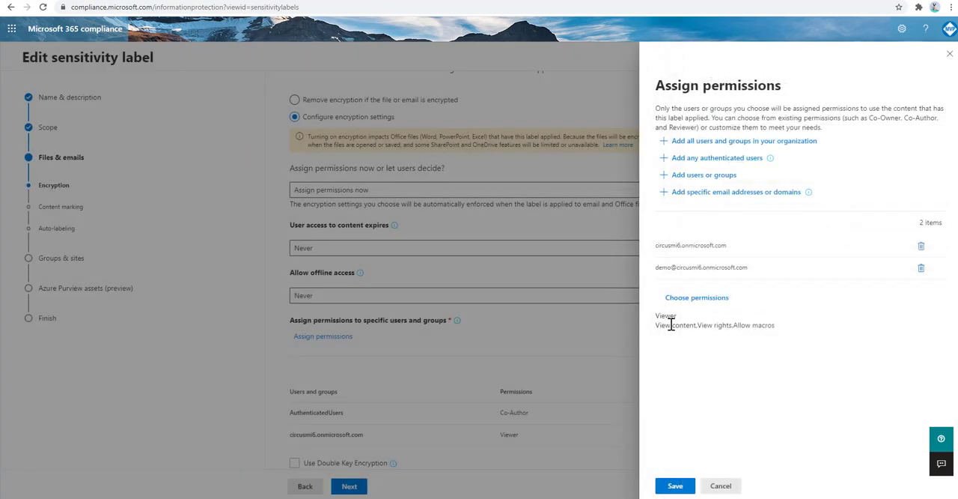
{"action": "left_click", "coordinate": [708, 299]}
{"action": "left_click", "coordinate": [706, 132]}
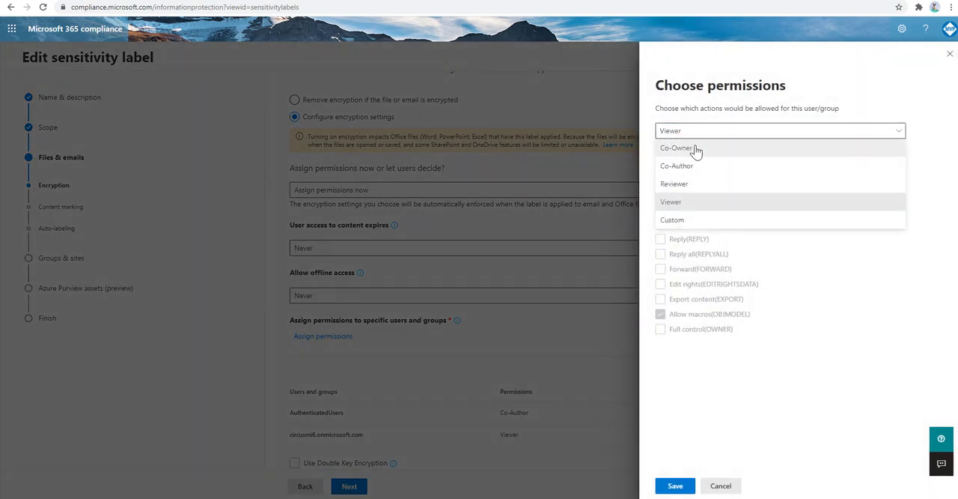
{"action": "left_click", "coordinate": [693, 146]}
{"action": "left_click", "coordinate": [667, 486]}
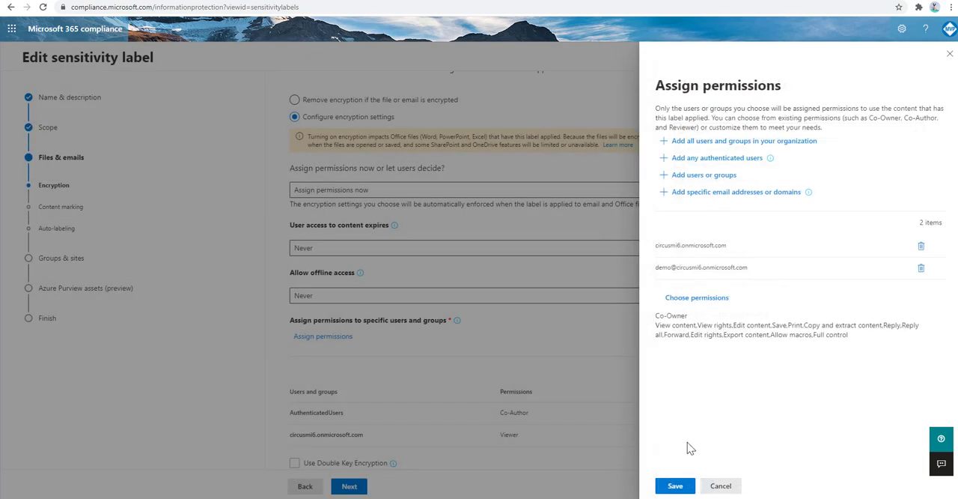
Add the domain motion10.com and any authenticated users to the permission assignment.
{"action": "left_click", "coordinate": [711, 195]}
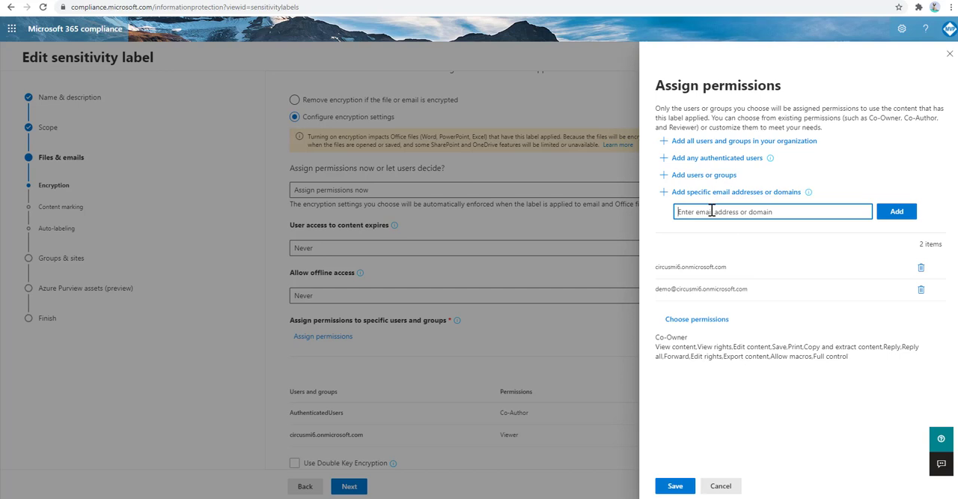
{"action": "type", "text": "motio n"}
{"action": "key", "text": "BackSpace"}
{"action": "key", "text": "BackSpace"}
{"action": "key", "text": "BackSpace"}
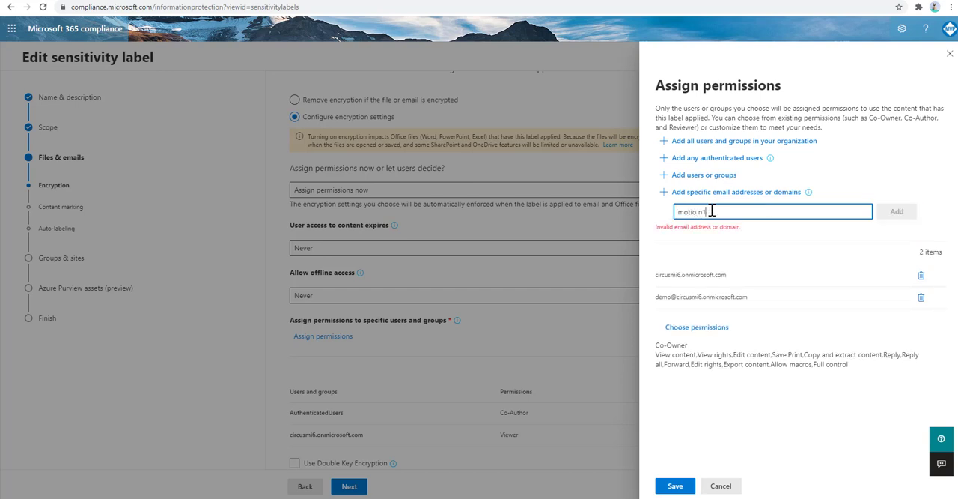
{"action": "type", "text": "on10.com"}
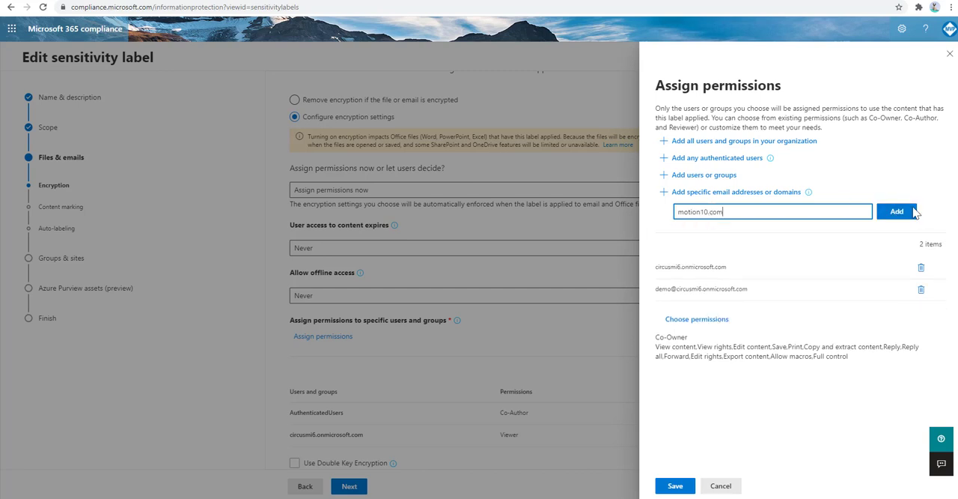
{"action": "left_click", "coordinate": [899, 212]}
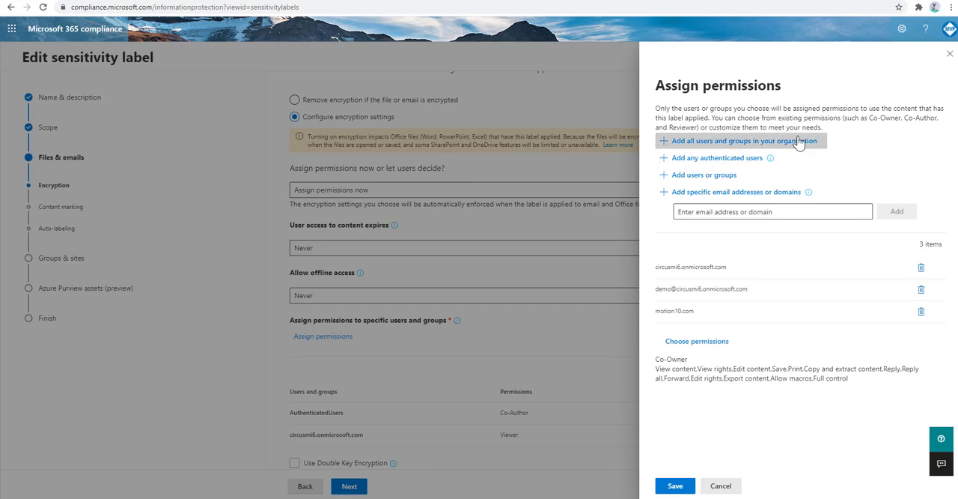
{"action": "left_click", "coordinate": [697, 159]}
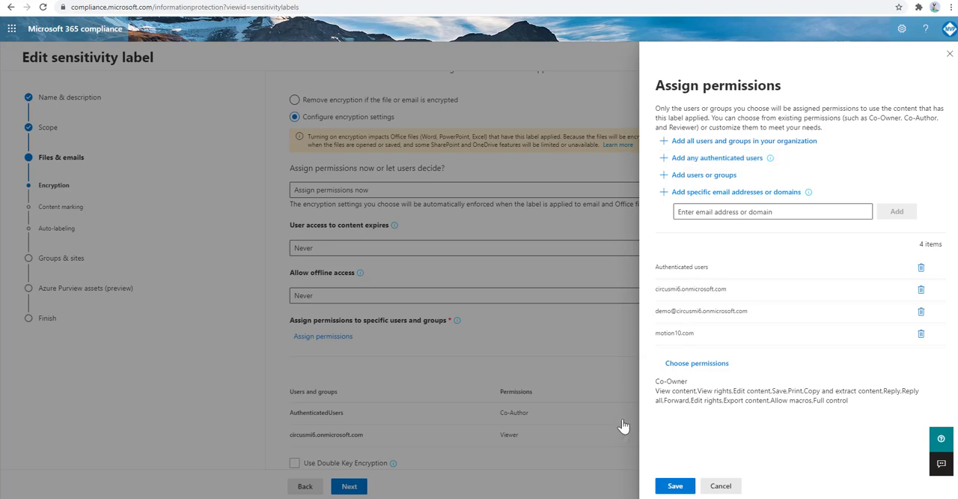
{"action": "left_click", "coordinate": [569, 475]}
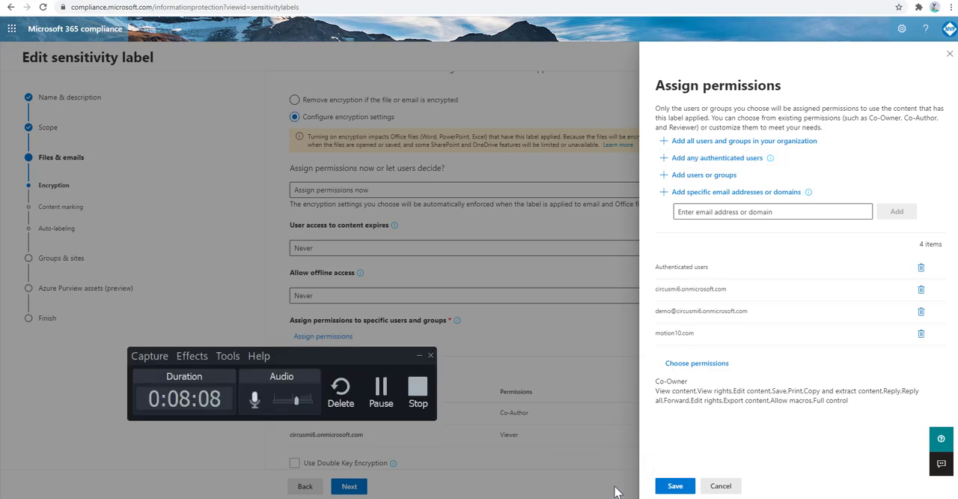